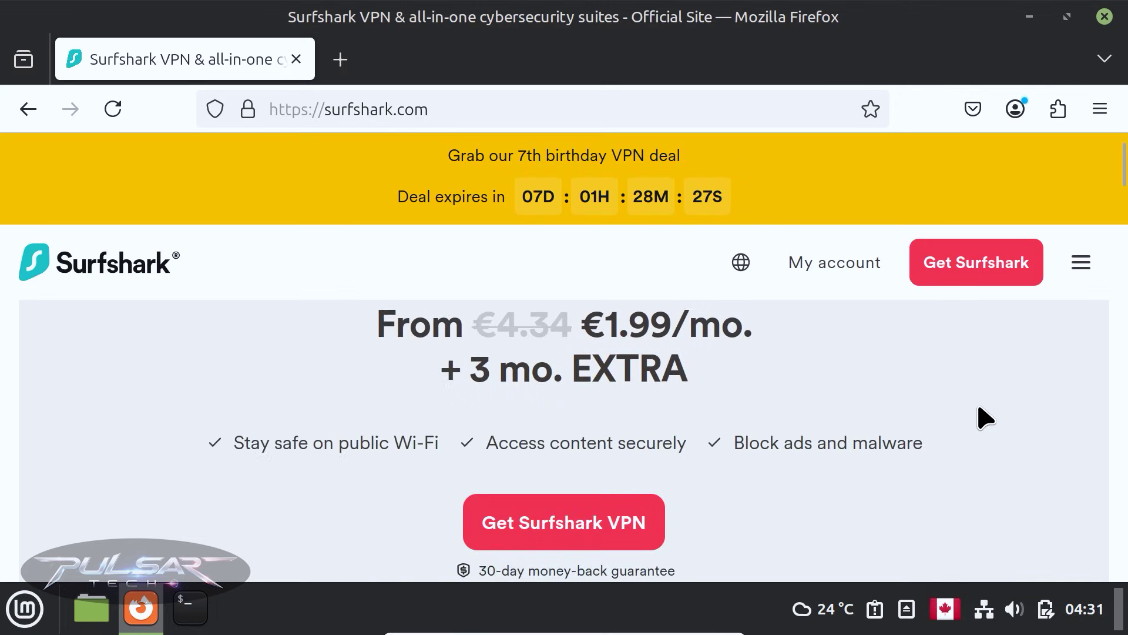
# Scroll down the surfshark.com page toward the download section
pyautogui.scroll(-5, 936, 396)
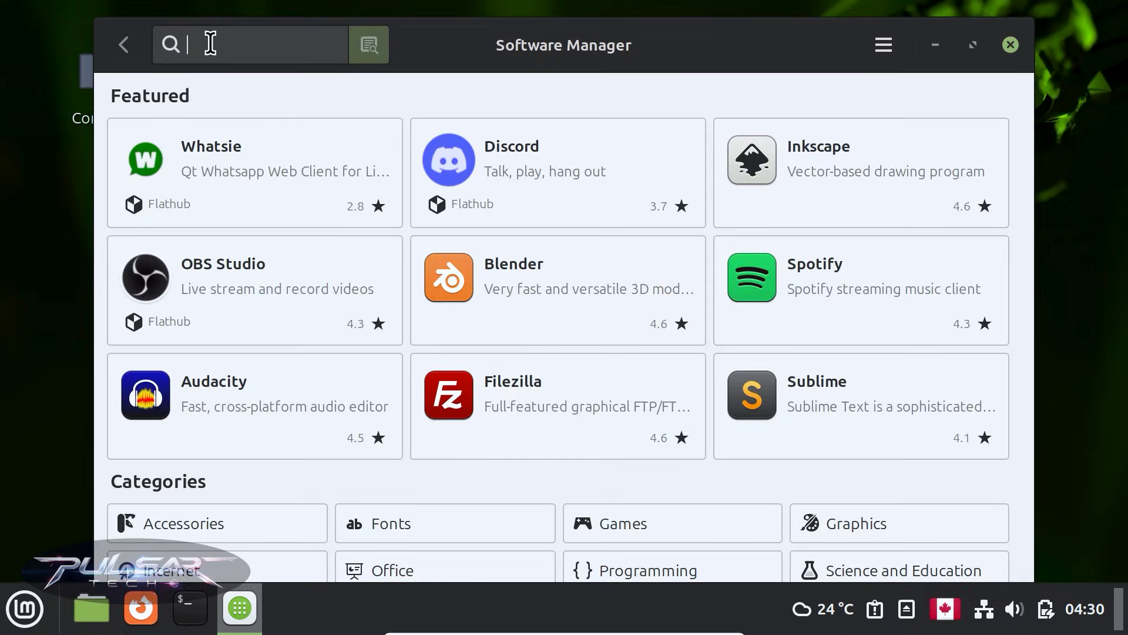
# Search Software Manager for 'surfshark', find no matching packages, and close it
pyautogui.write('surfshark')
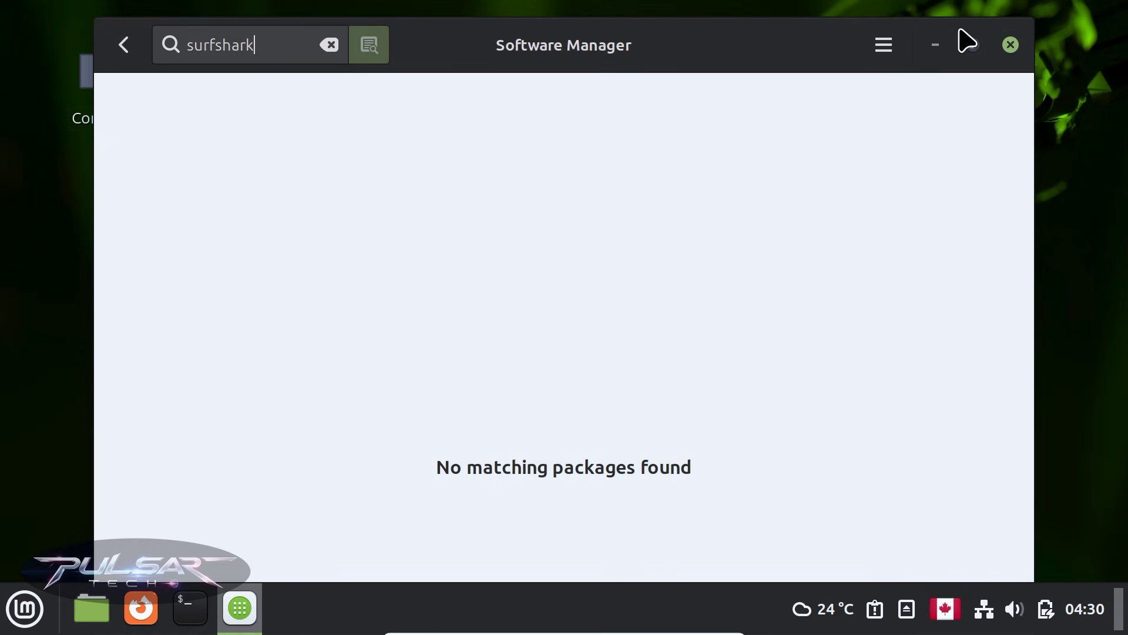
pyautogui.click(1011, 45)
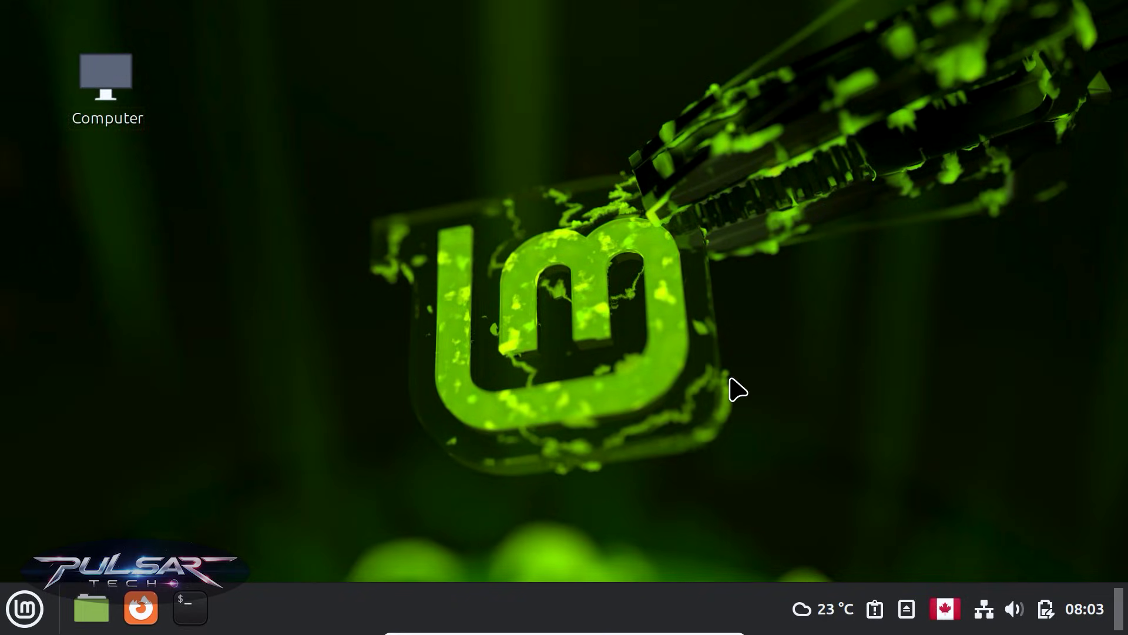
# Paste and run Surfshark's curl install commands in a new terminal, confirming with the sudo password
pyautogui.click(187, 616)
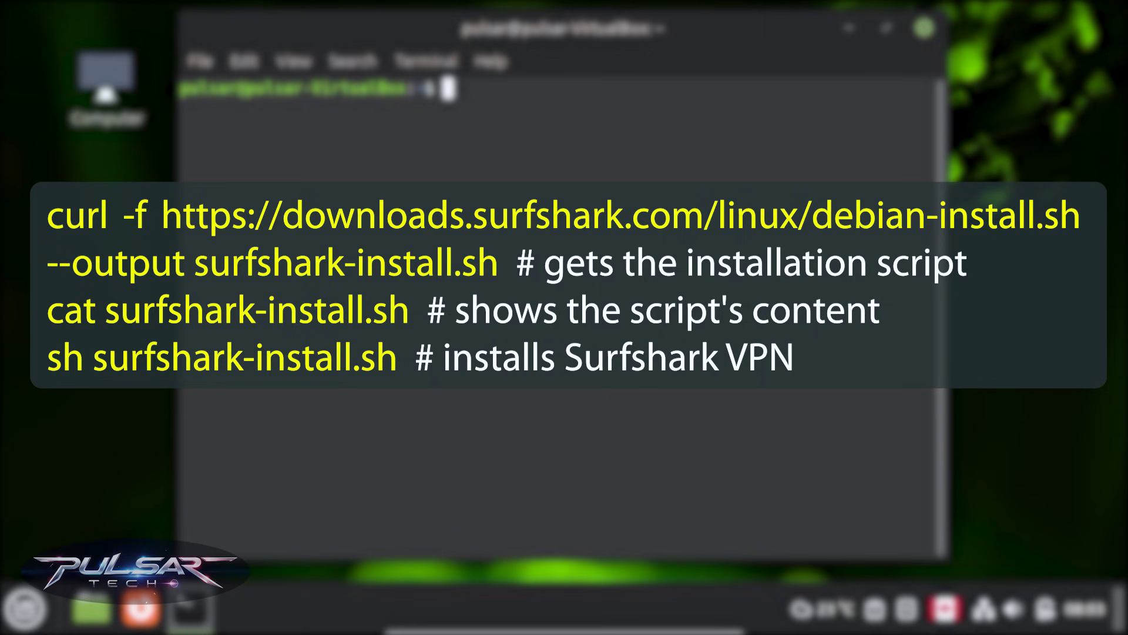
pyautogui.rightClick(456, 99)
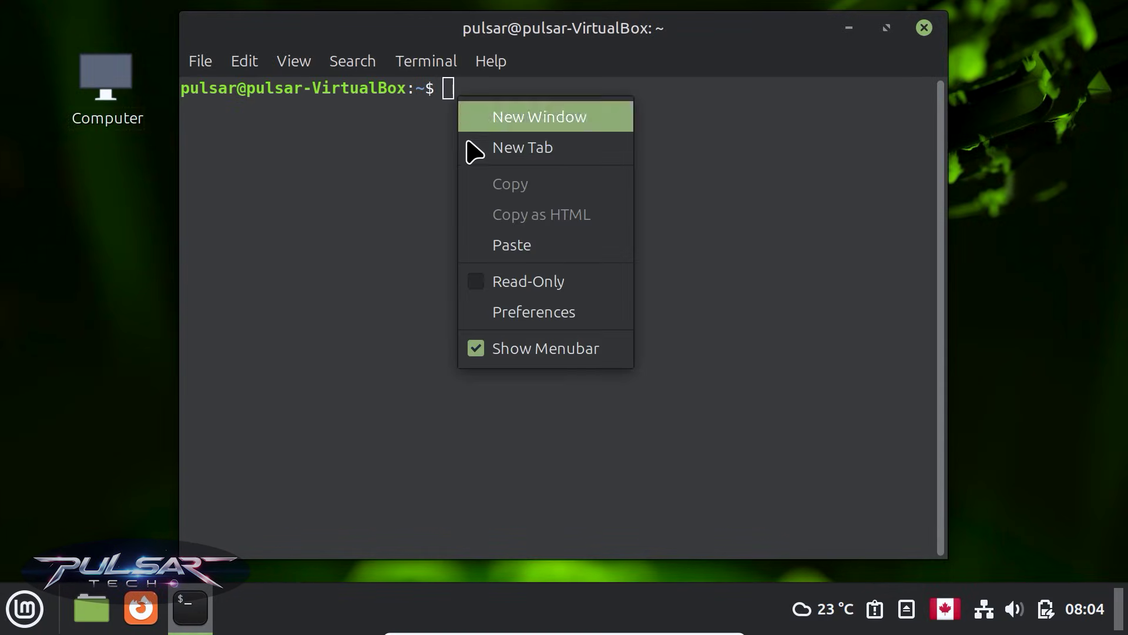
pyautogui.click(483, 246)
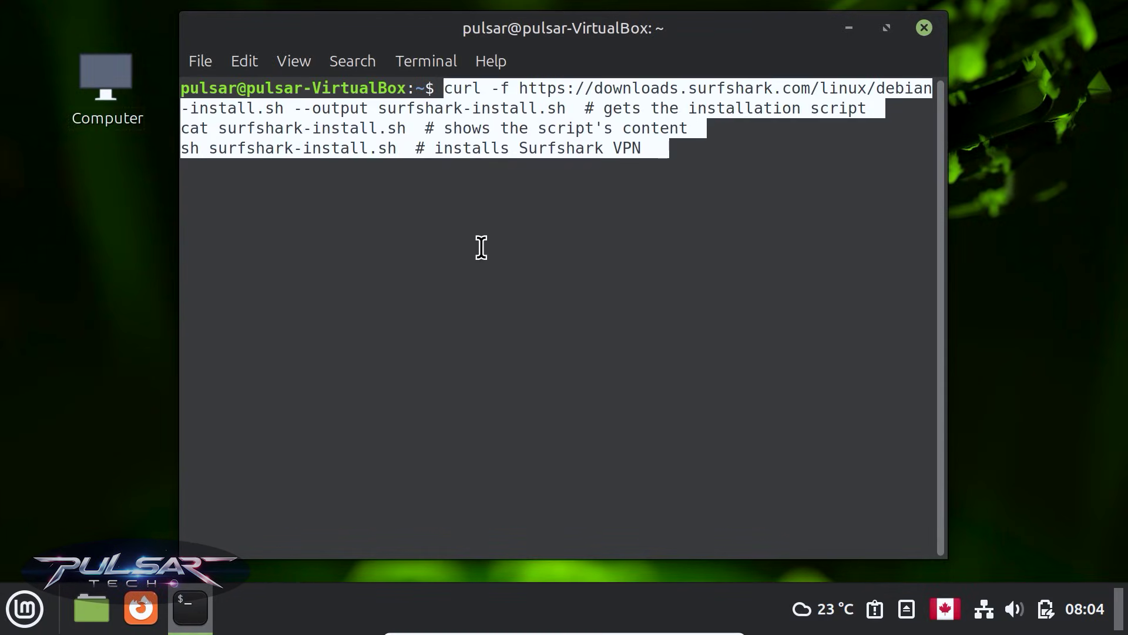
pyautogui.press('Return')
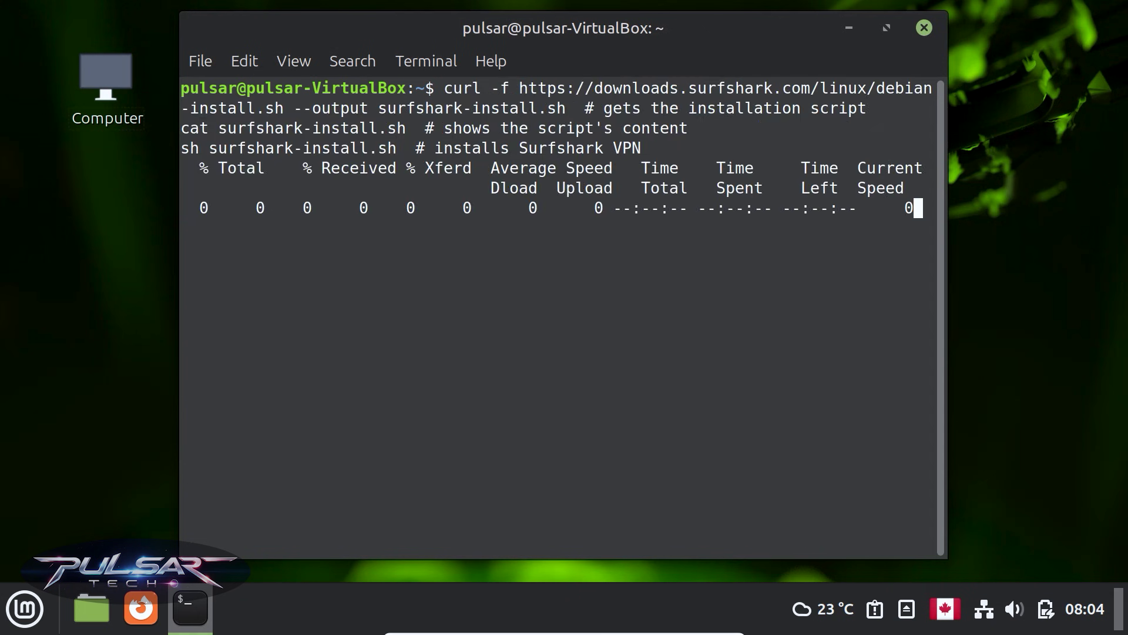
pyautogui.write('******')
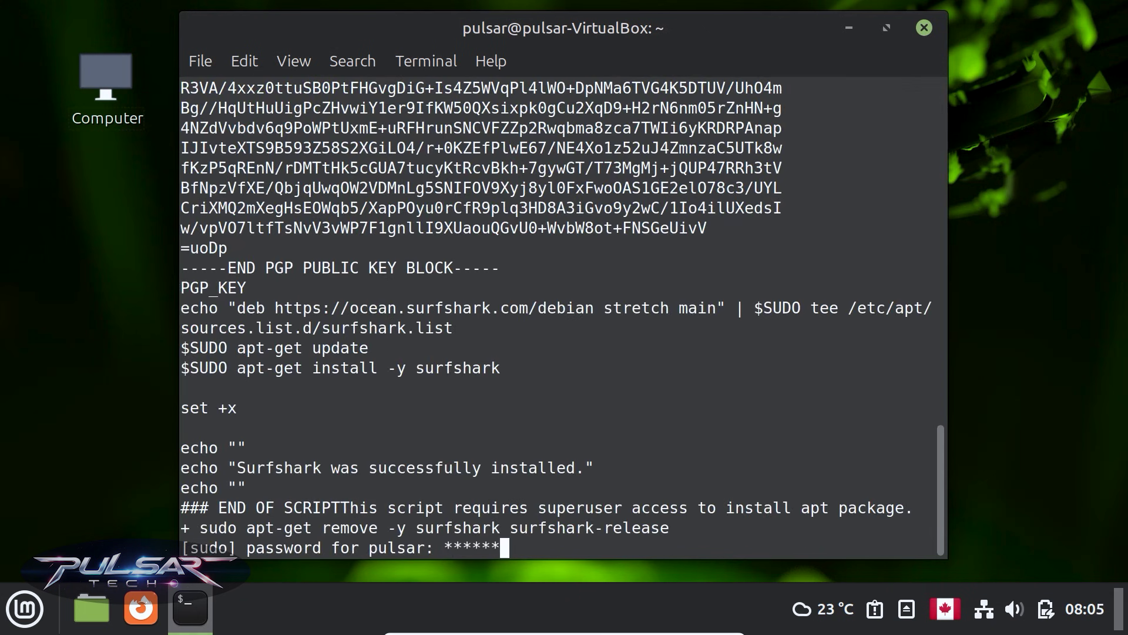
pyautogui.press('Return')
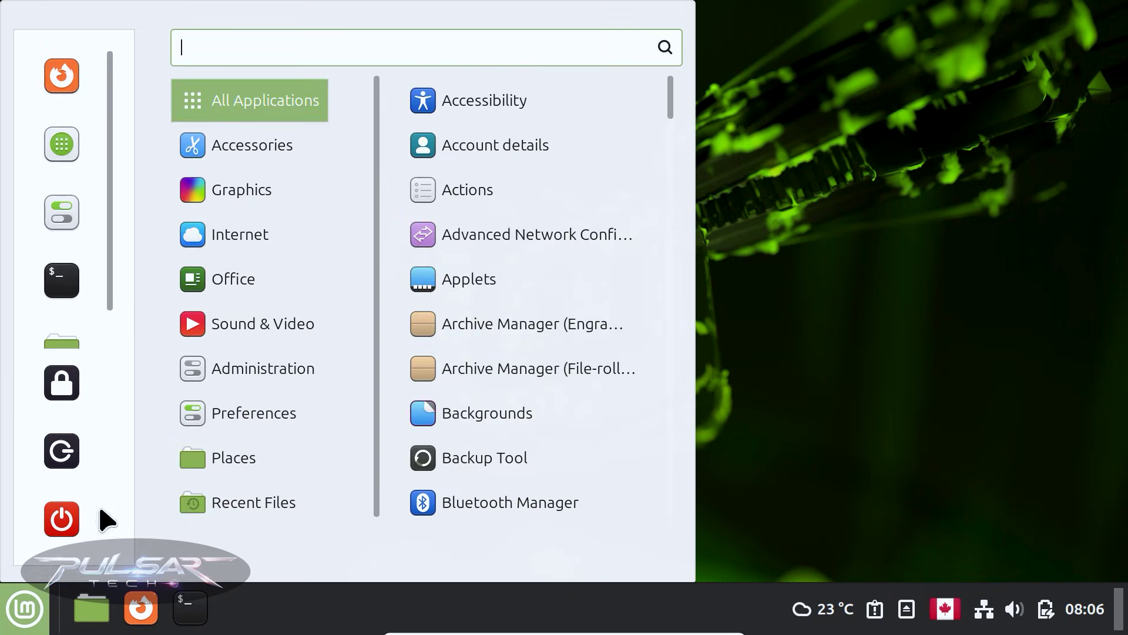
# Launch Surfshark via the menu search 'surf' and log in with the account email and password
pyautogui.write('surfshark')
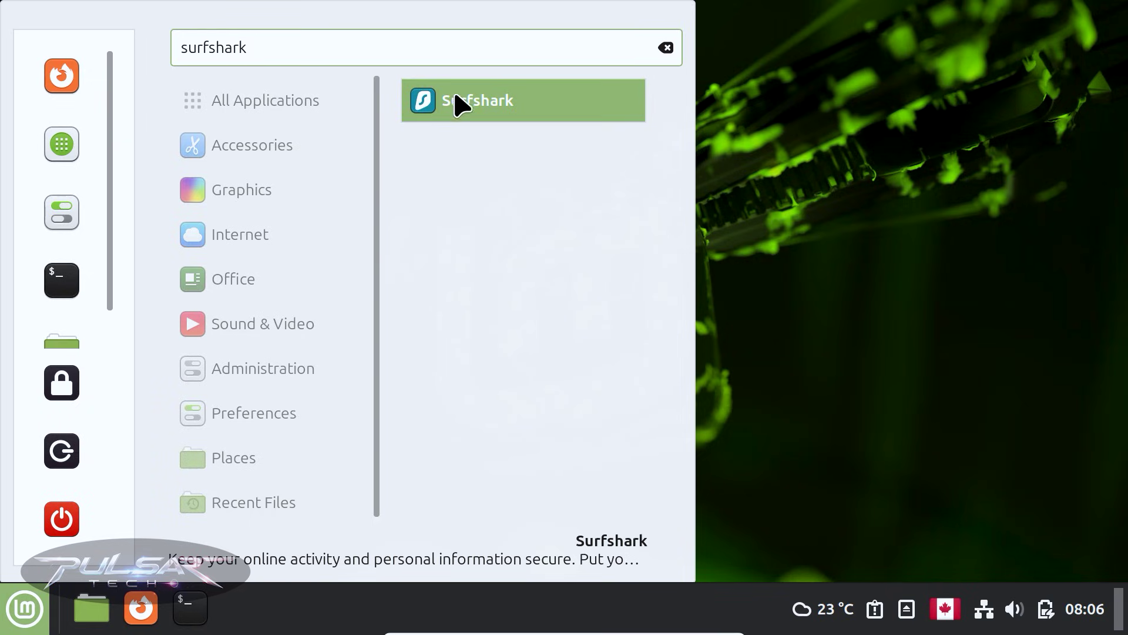
pyautogui.click(499, 105)
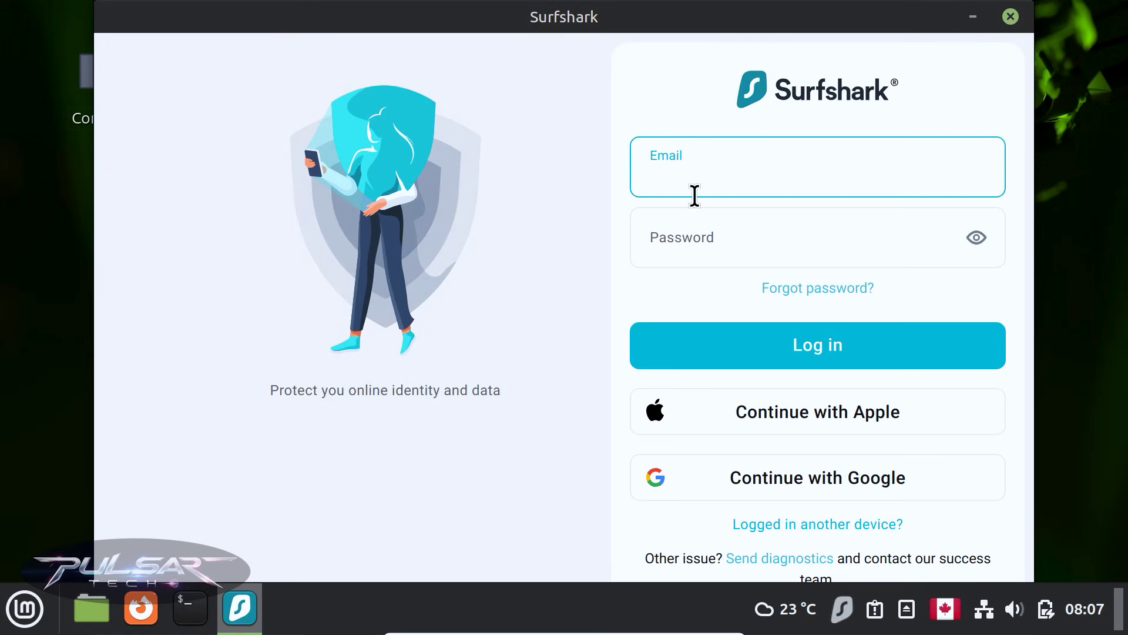
pyautogui.click(670, 234)
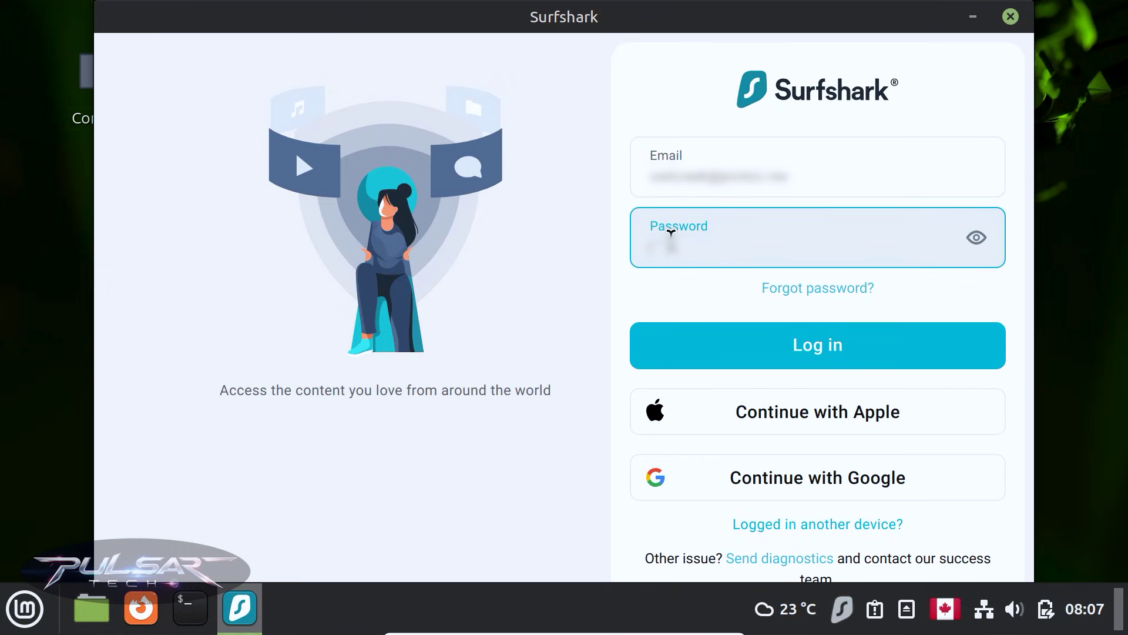
pyautogui.write('**********')
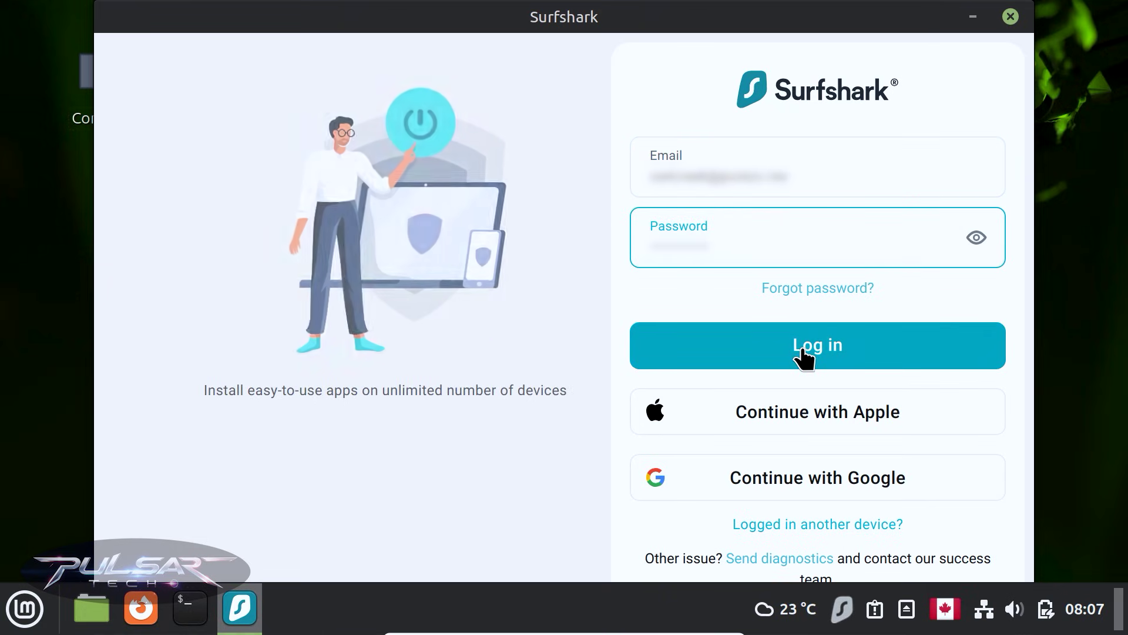
pyautogui.click(804, 353)
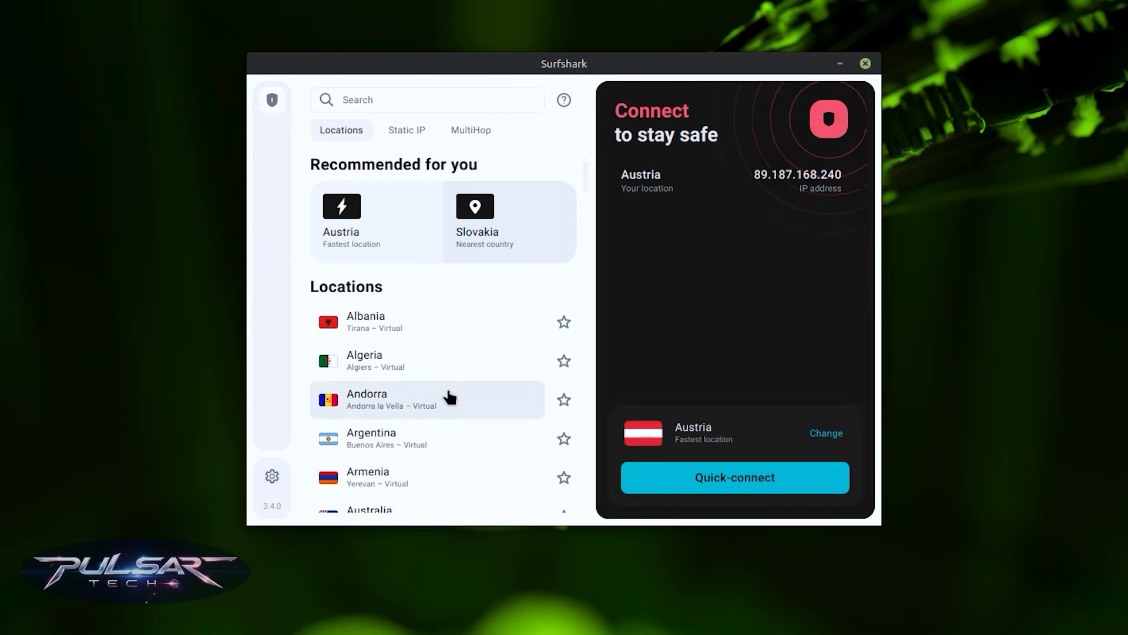
# Scroll the Locations list and quick-connect to the fastest location, Austria (Vienna)
pyautogui.scroll(-10, 447, 394)
pyautogui.scroll(-13, 450, 398)
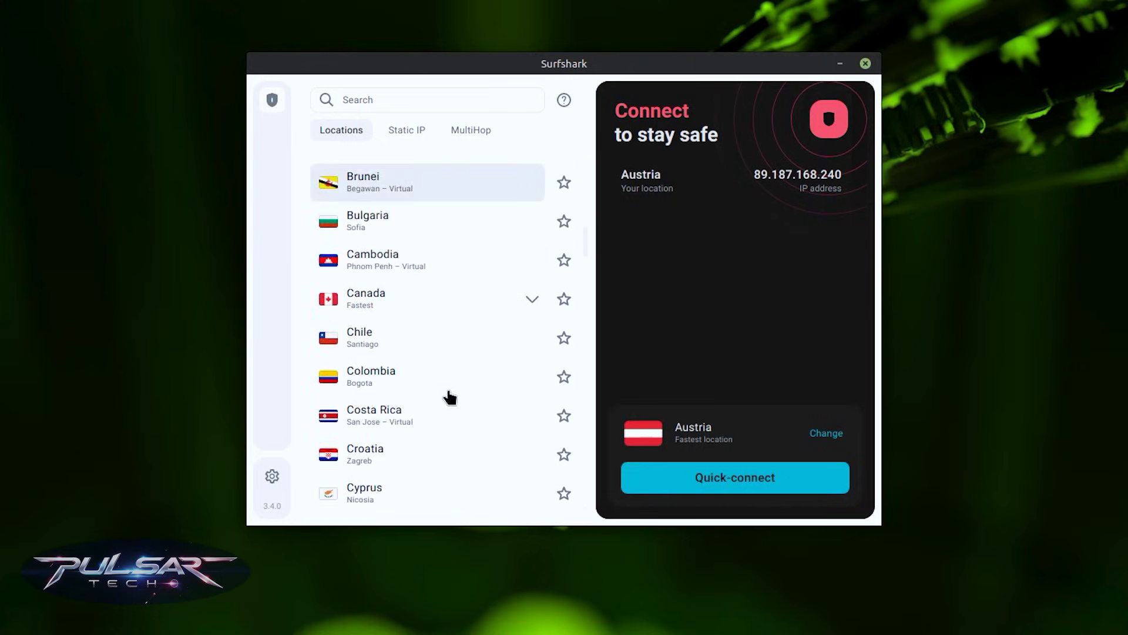
pyautogui.scroll(-12, 449, 398)
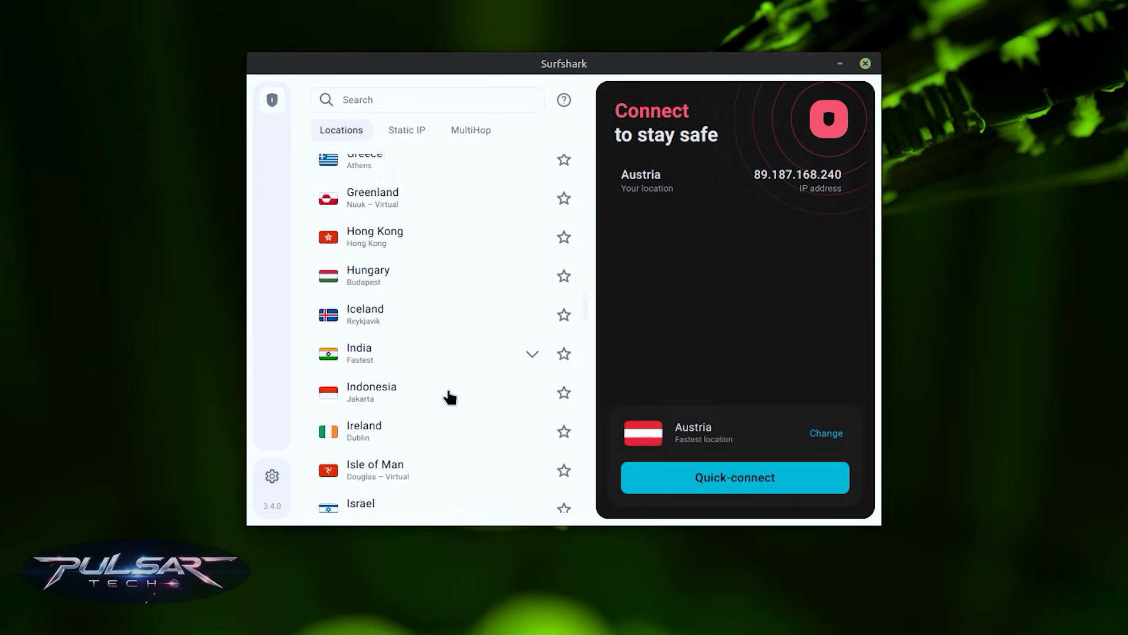
pyautogui.click(690, 489)
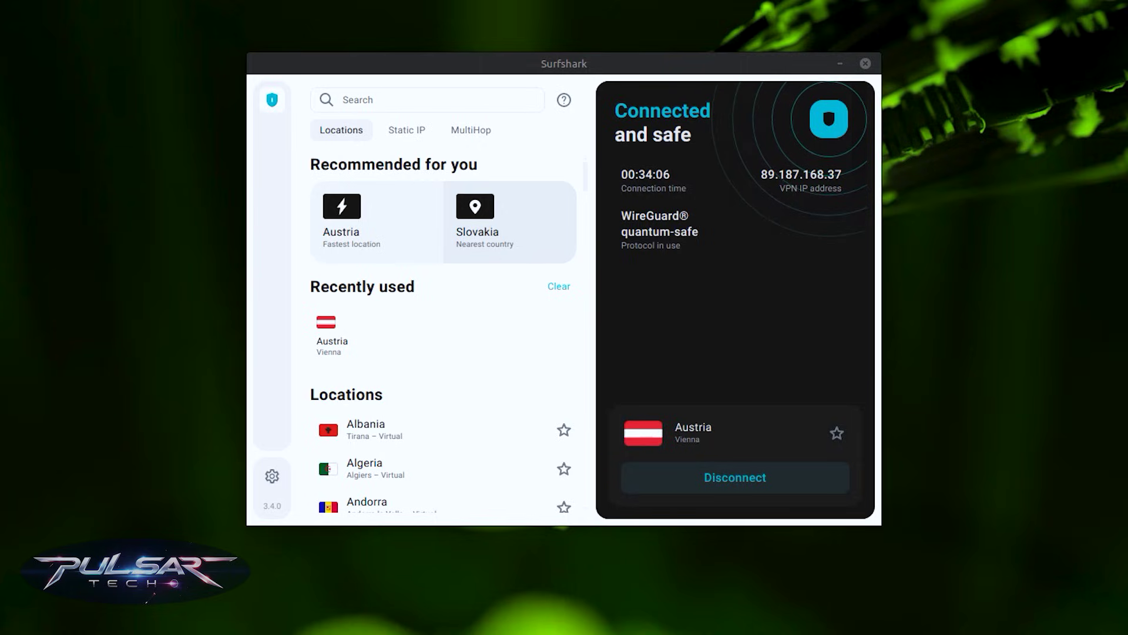
# Switch on Auto-connect in VPN settings, leaving its preferred location as Fastest location
pyautogui.click(272, 476)
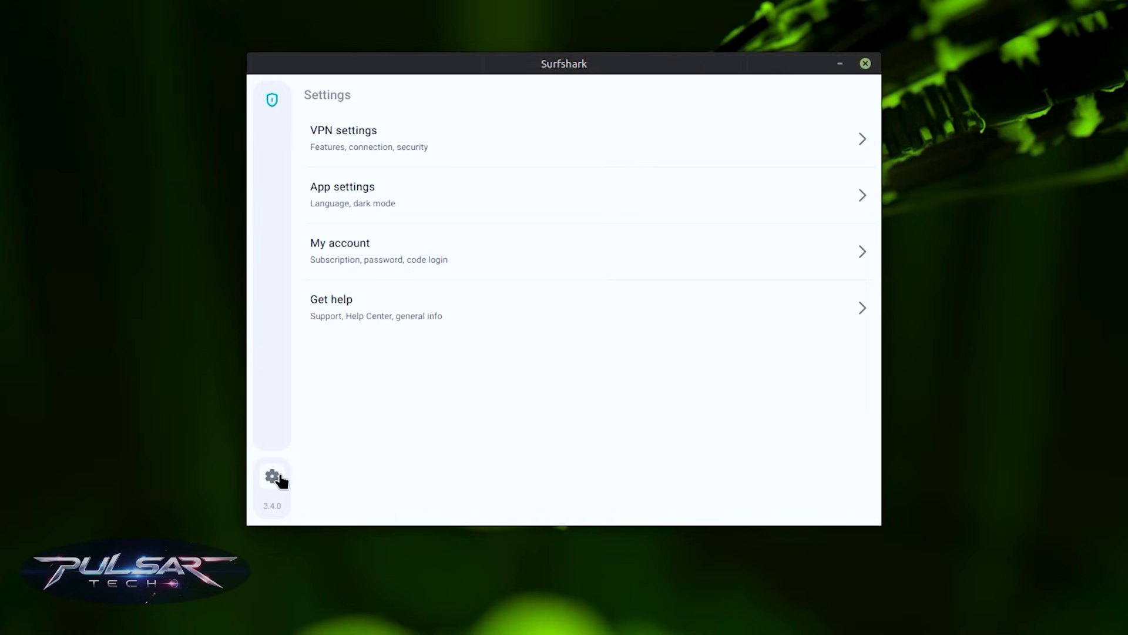
pyautogui.click(377, 136)
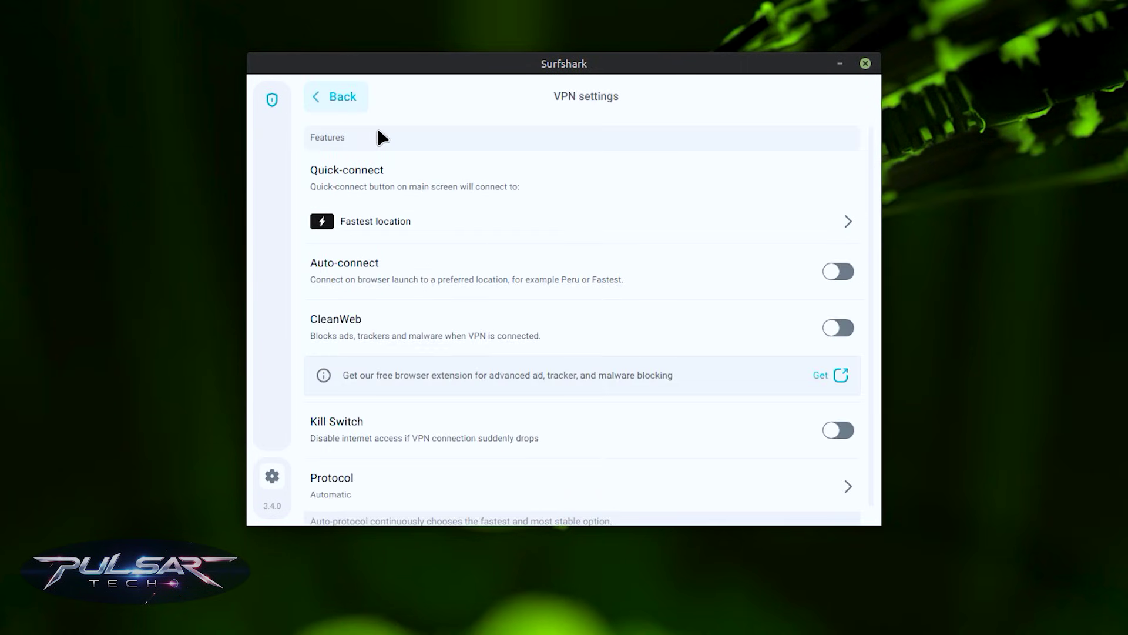
pyautogui.click(841, 271)
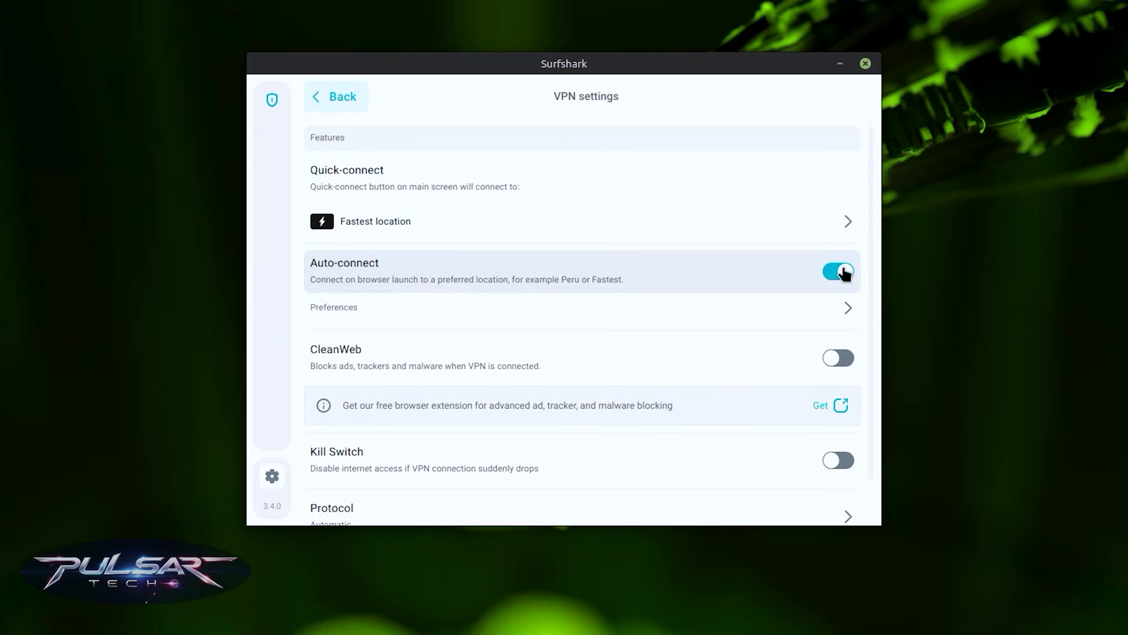
pyautogui.click(333, 309)
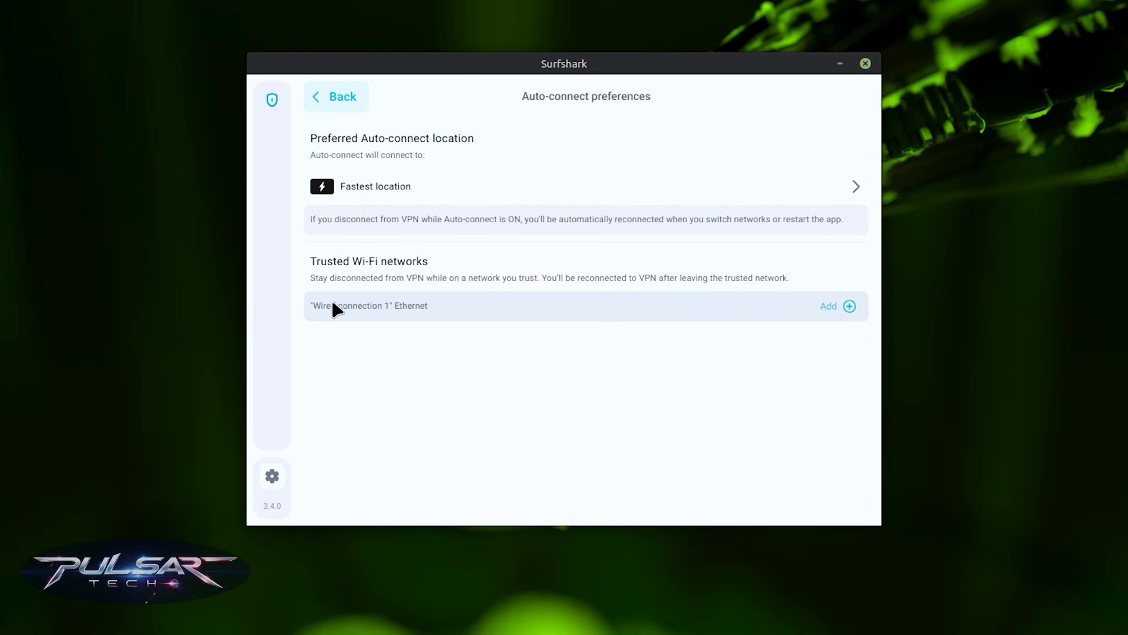
pyautogui.click(493, 191)
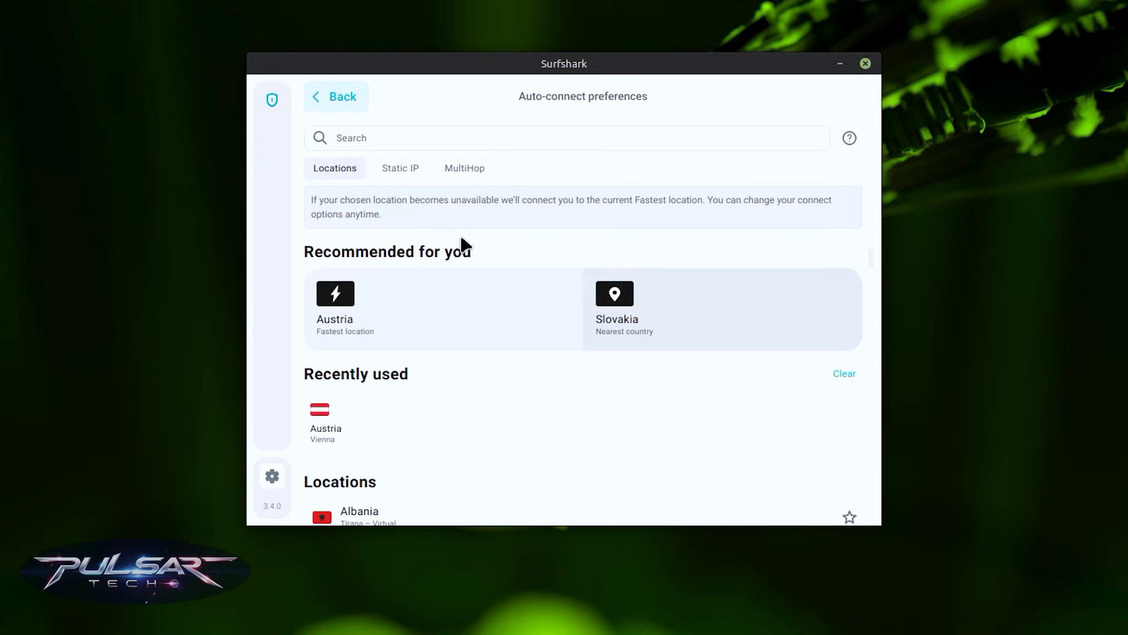
pyautogui.scroll(-5, 397, 434)
pyautogui.scroll(-15, 399, 434)
pyautogui.click(323, 102)
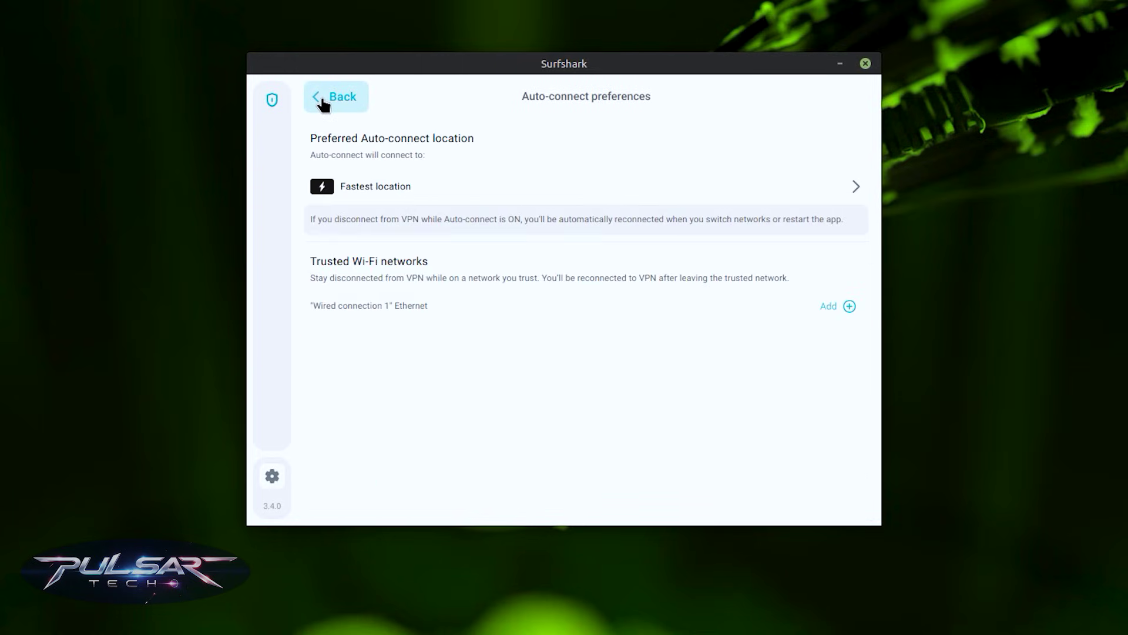
pyautogui.click(324, 100)
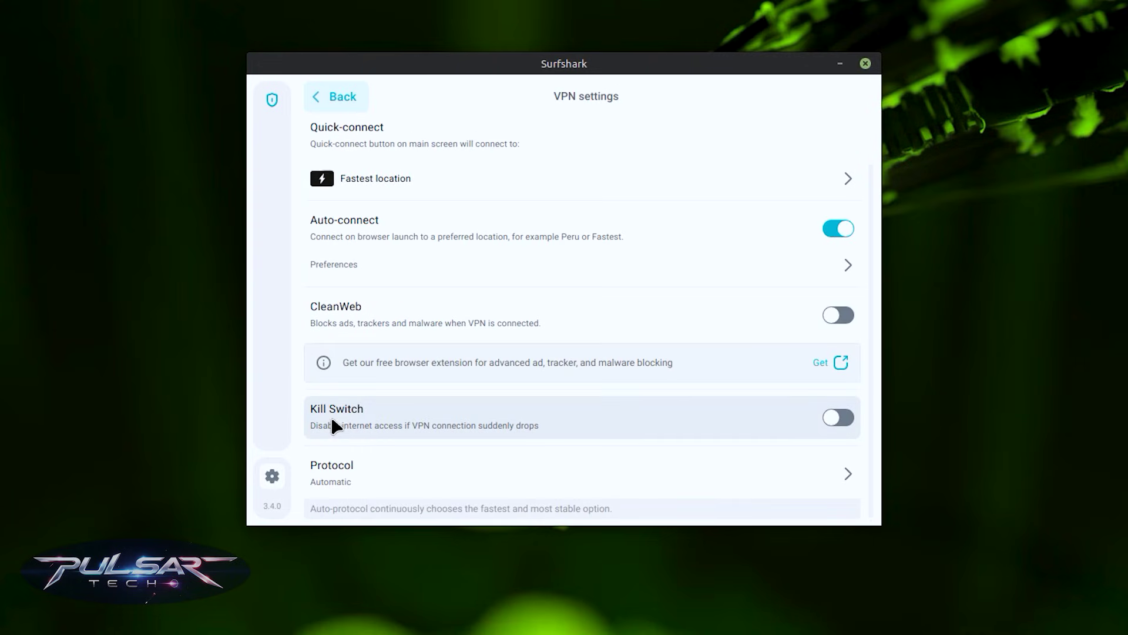
# Switch on the Kill Switch, authorising it with the system password
pyautogui.click(838, 418)
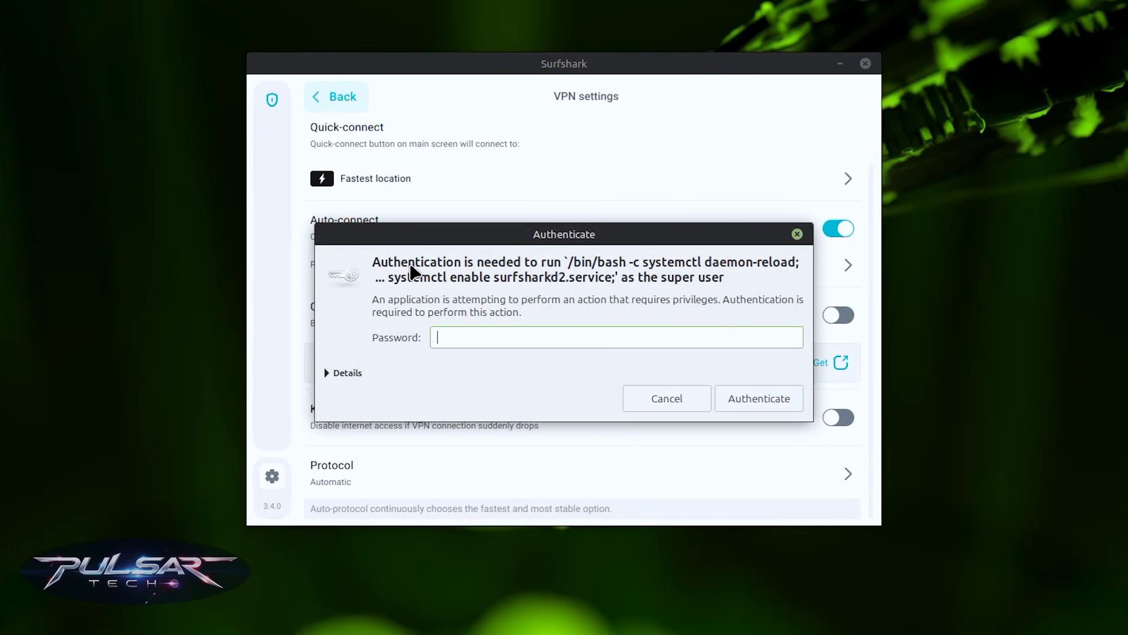
pyautogui.press('Return')
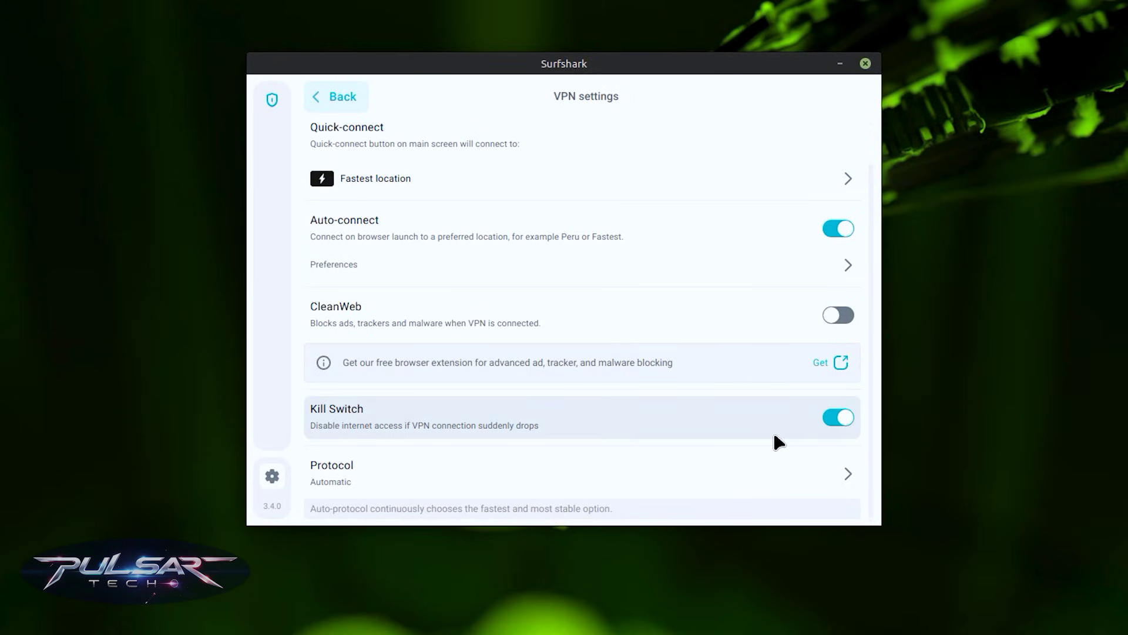
# Set App settings > Appearance to Dark mode, then return to the main VPN page
pyautogui.click(336, 97)
pyautogui.click(348, 197)
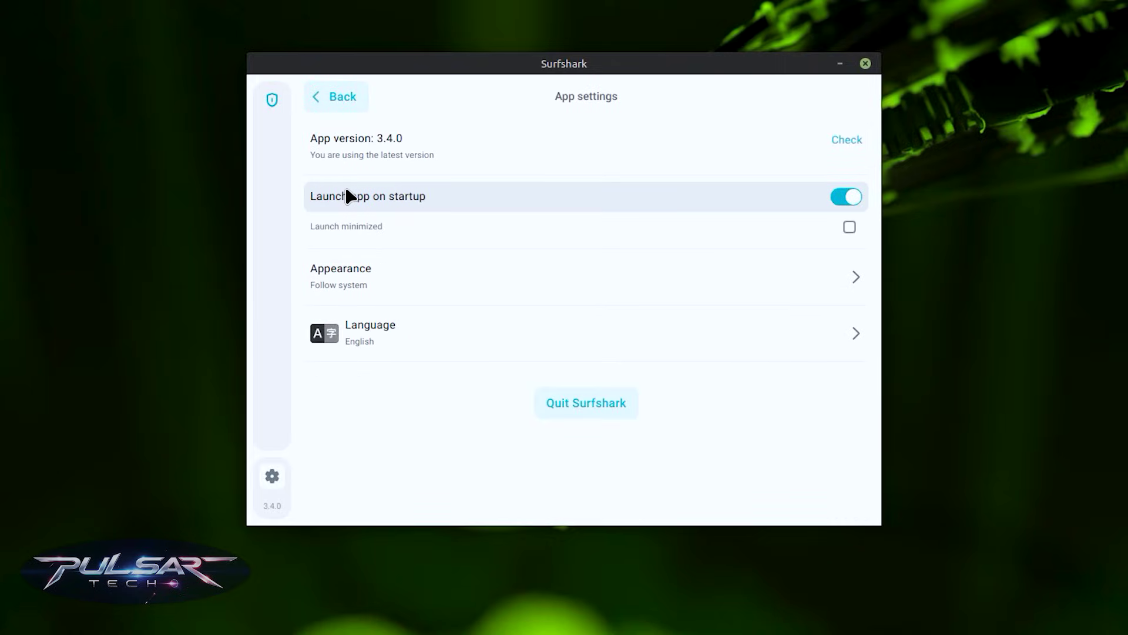
pyautogui.click(350, 276)
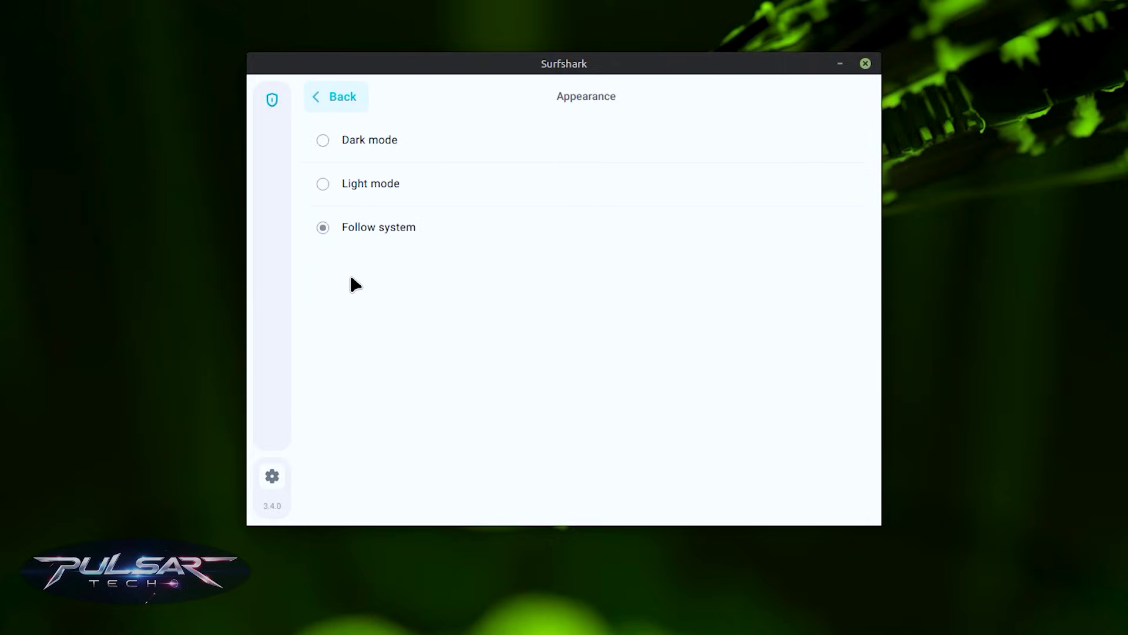
pyautogui.click(325, 150)
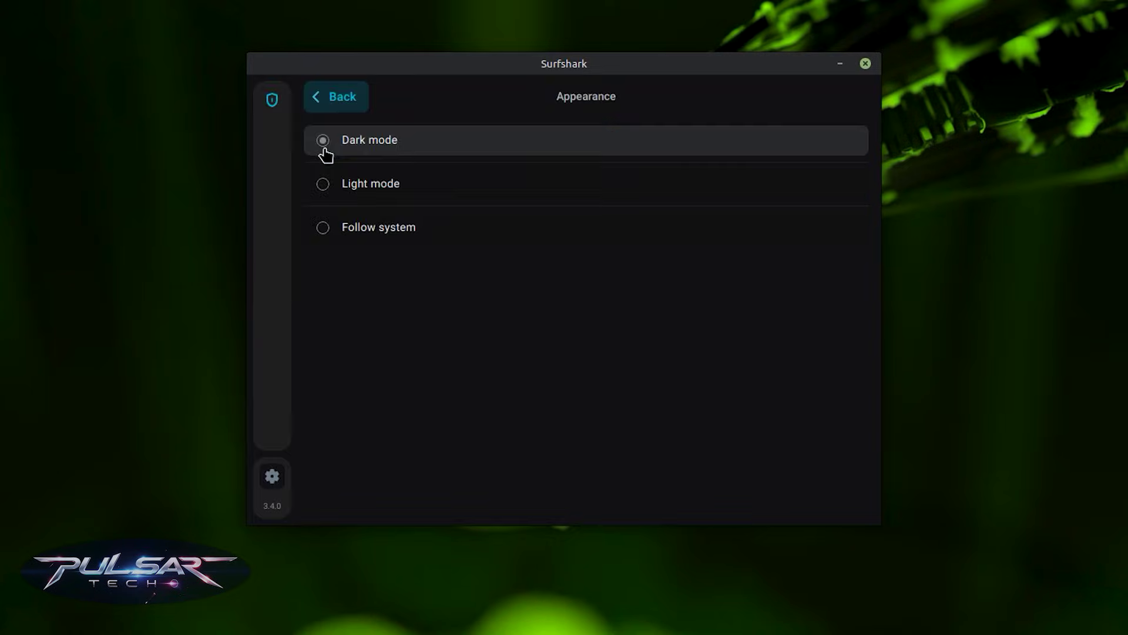
pyautogui.click(272, 104)
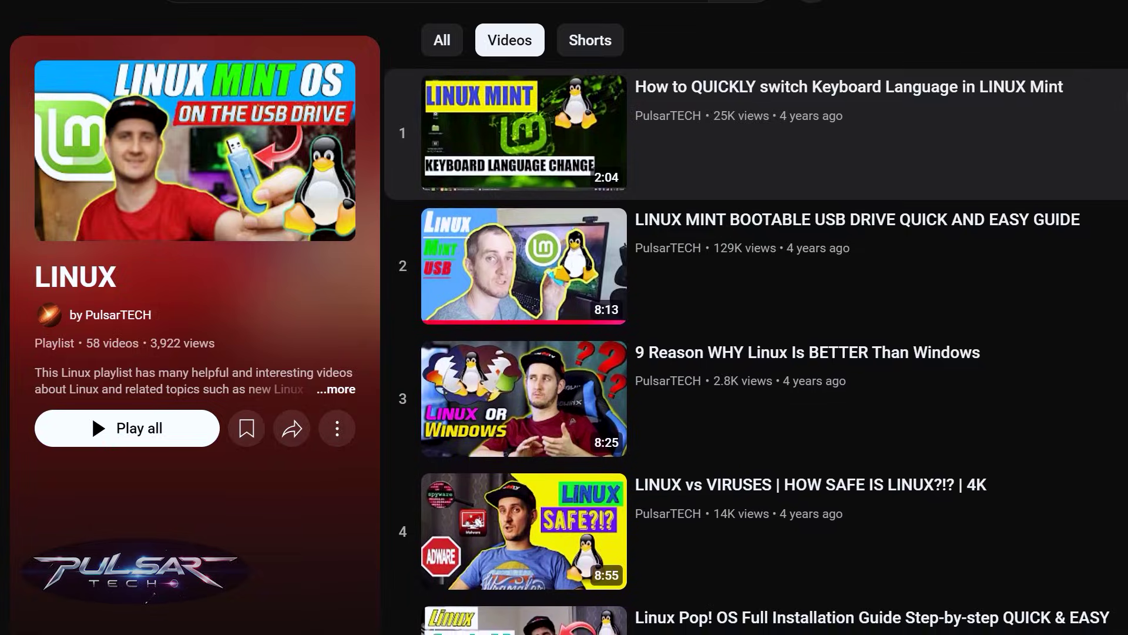
# Scroll the 58-video LINUX playlist down to the Linux Mint installation guide
pyautogui.scroll(-2, 756, 351)
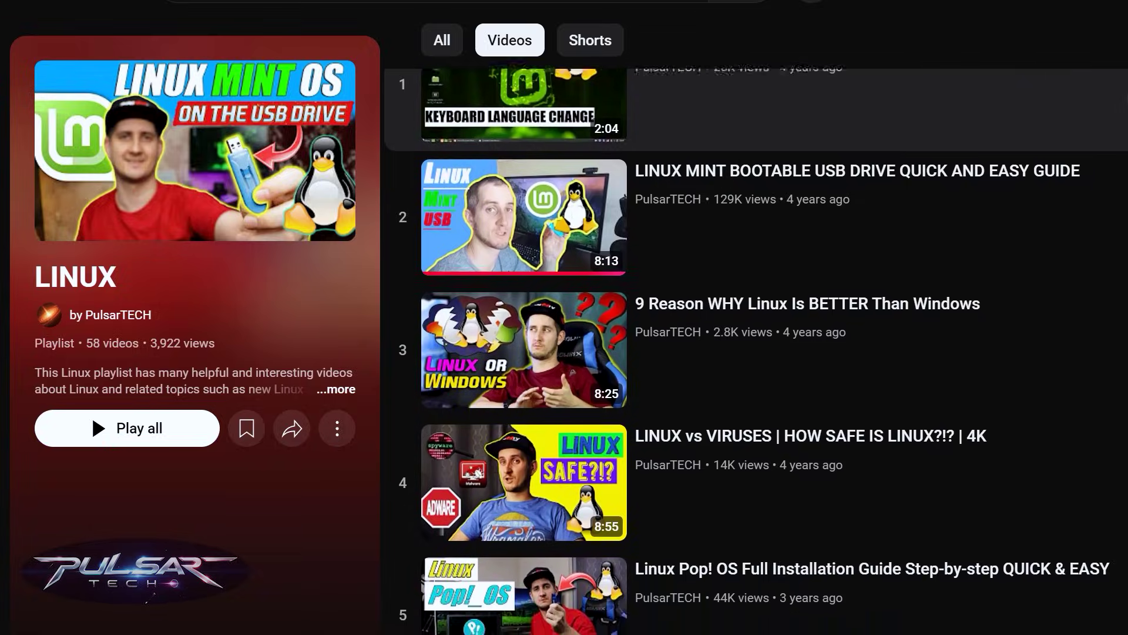
pyautogui.scroll(-1, 756, 351)
pyautogui.scroll(-3, 756, 353)
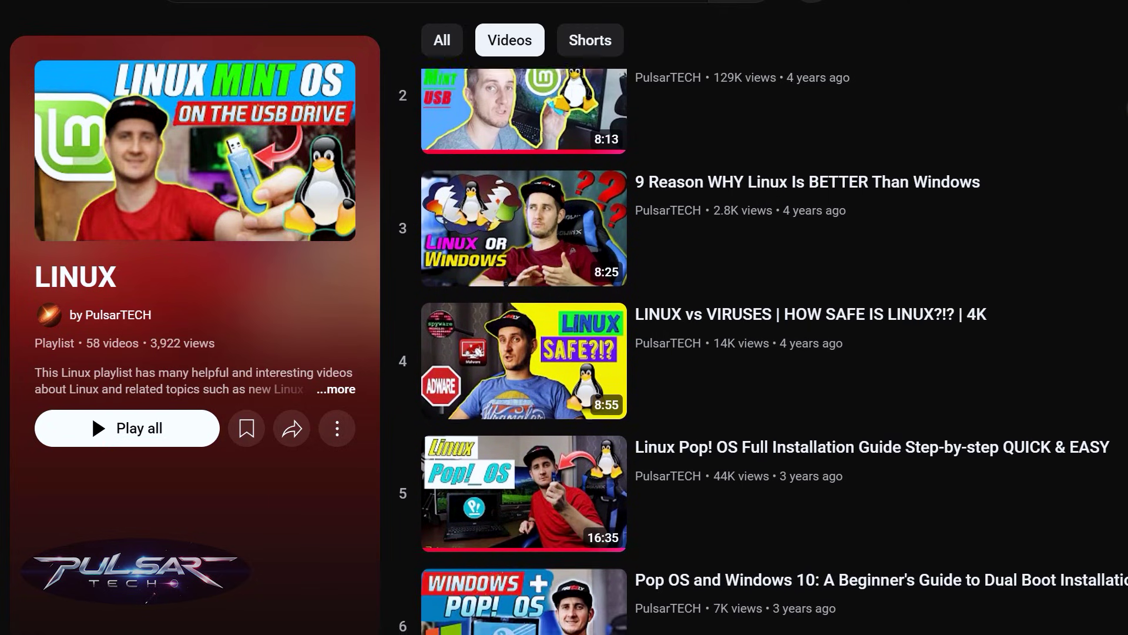
pyautogui.scroll(-2, 764, 353)
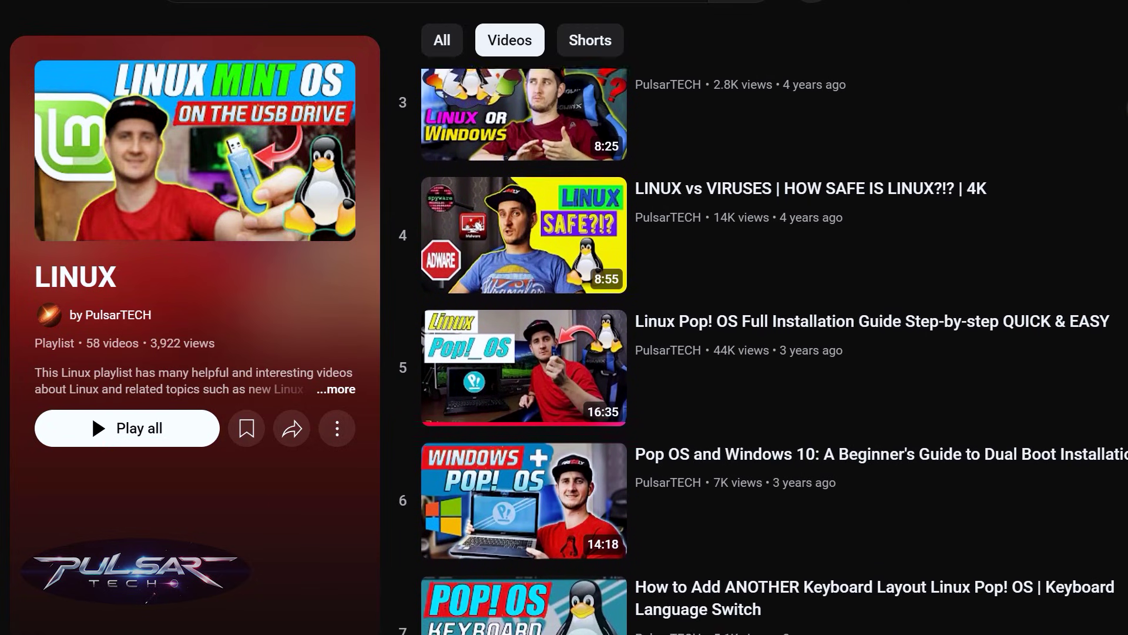
pyautogui.scroll(-3, 764, 353)
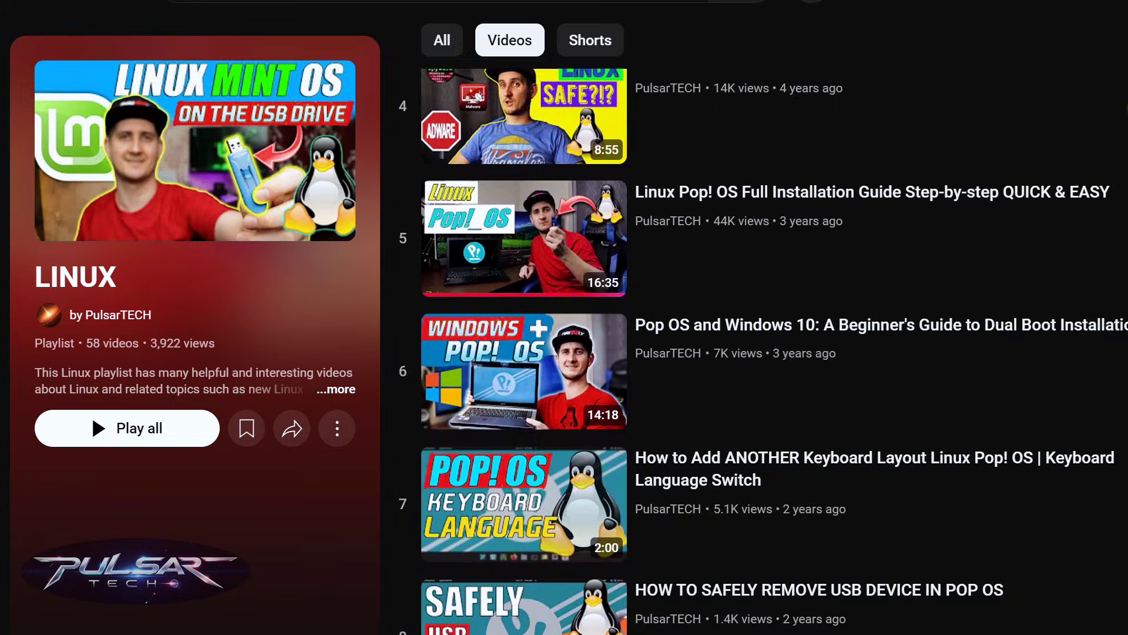
pyautogui.scroll(-3, 764, 353)
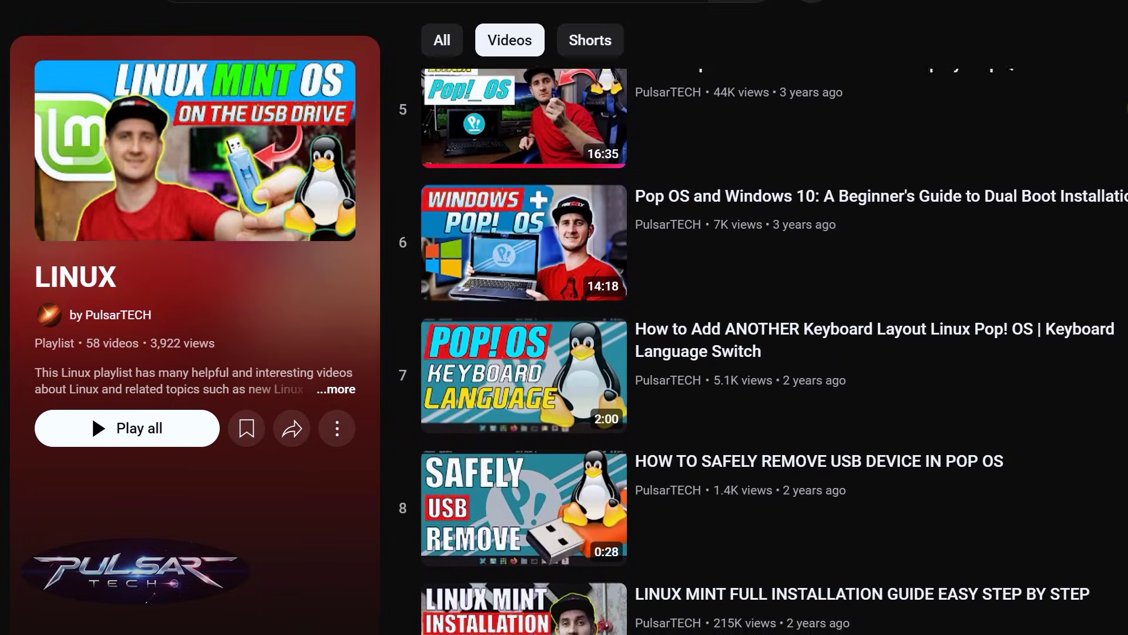
pyautogui.scroll(-2, 764, 352)
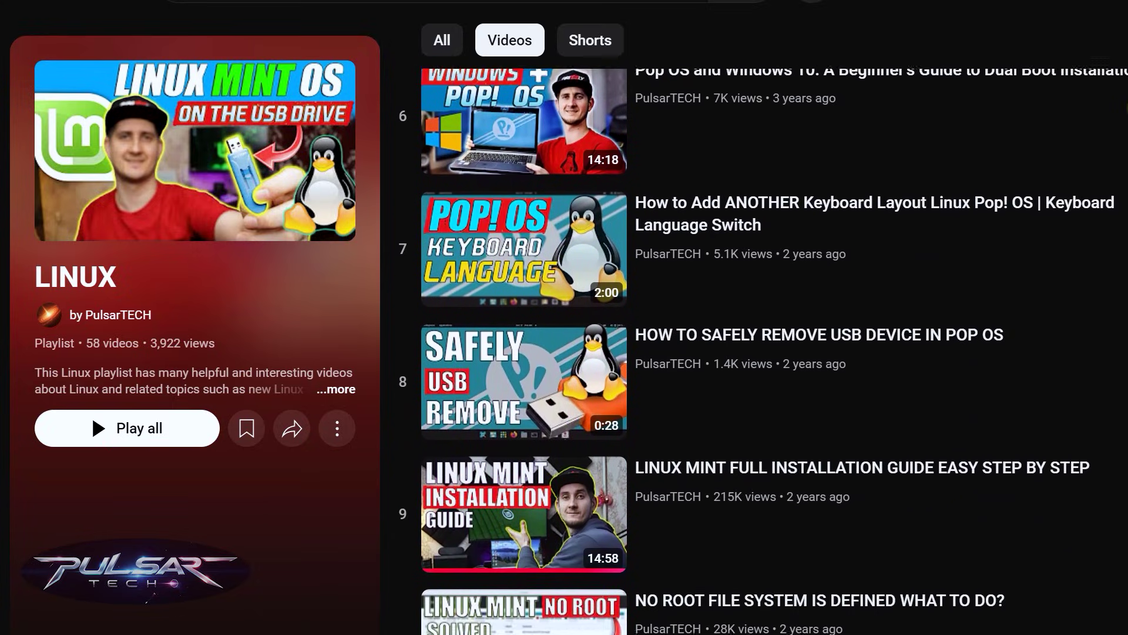